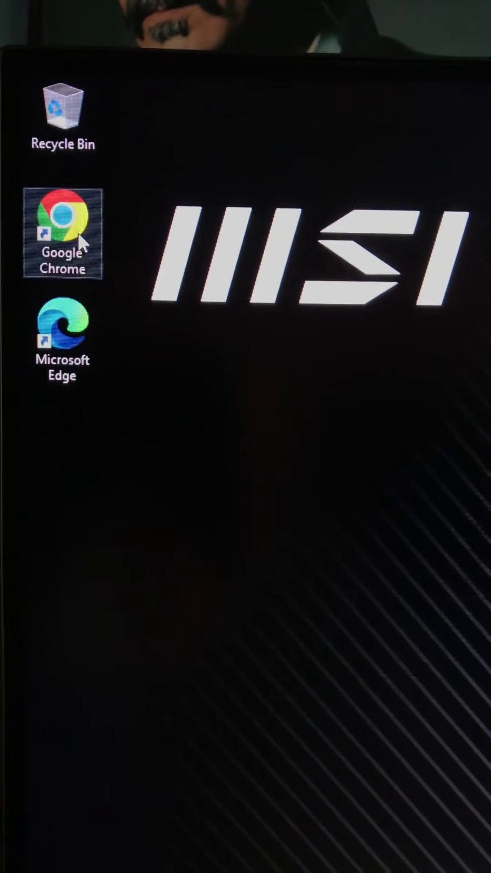
Delete the Google Chrome shortcut from the desktop using its context menu.
{"action": "right_click", "coordinate": [80, 225]}
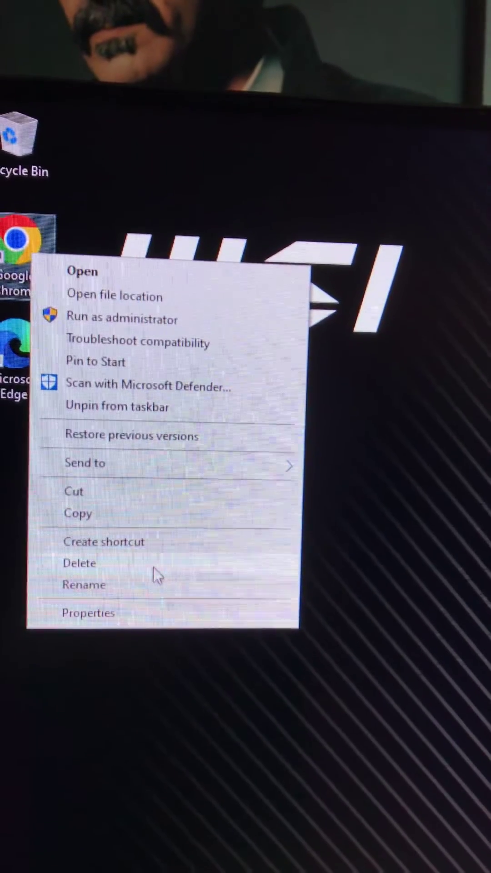
{"action": "left_click", "coordinate": [89, 563]}
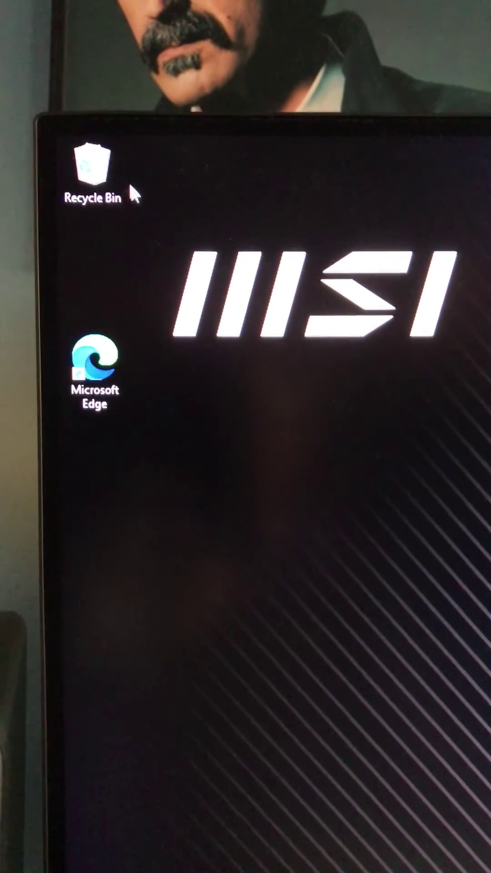
Tick 'Display delete confirmation dialogue' in the Recycle Bin properties.
{"action": "right_click", "coordinate": [119, 174]}
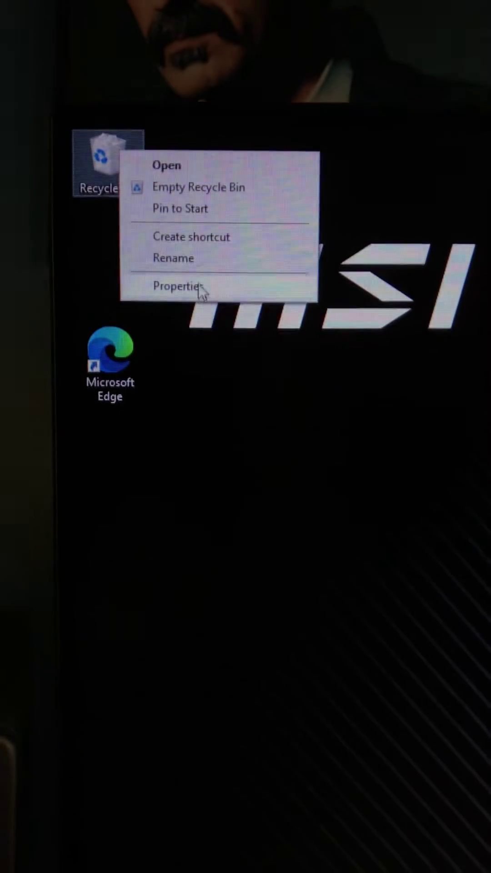
{"action": "left_click", "coordinate": [201, 292]}
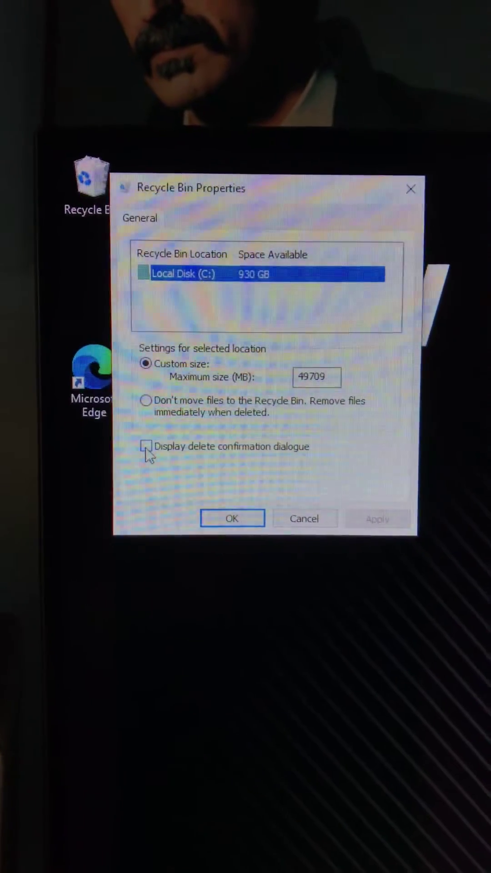
{"action": "left_click", "coordinate": [145, 446]}
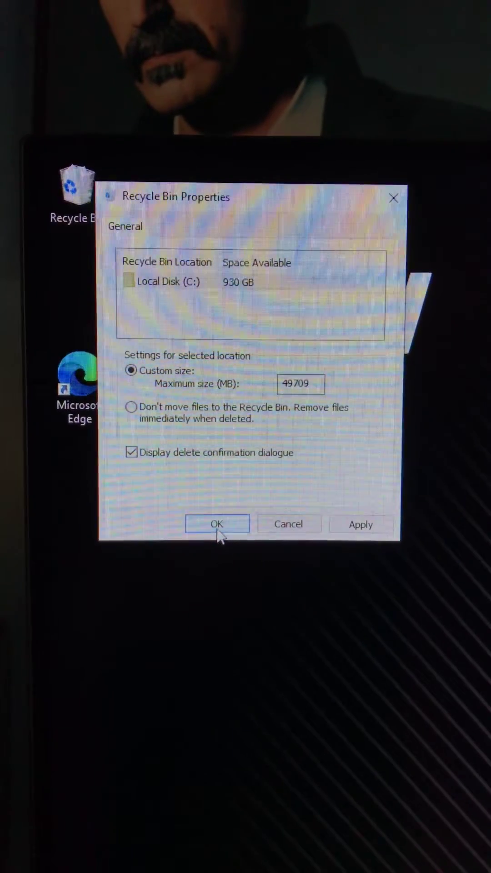
Save the Recycle Bin confirmation setting and bring up the Microsoft Edge shortcut's context menu.
{"action": "left_click", "coordinate": [218, 525]}
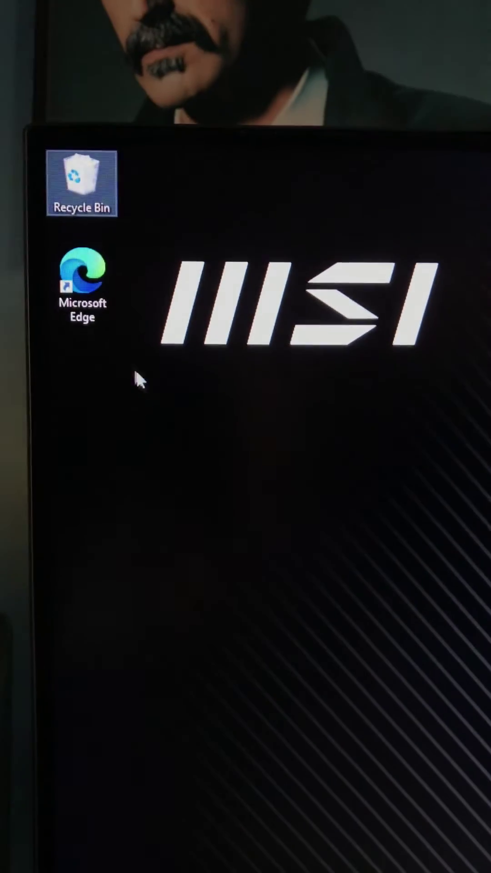
{"action": "right_click", "coordinate": [93, 294]}
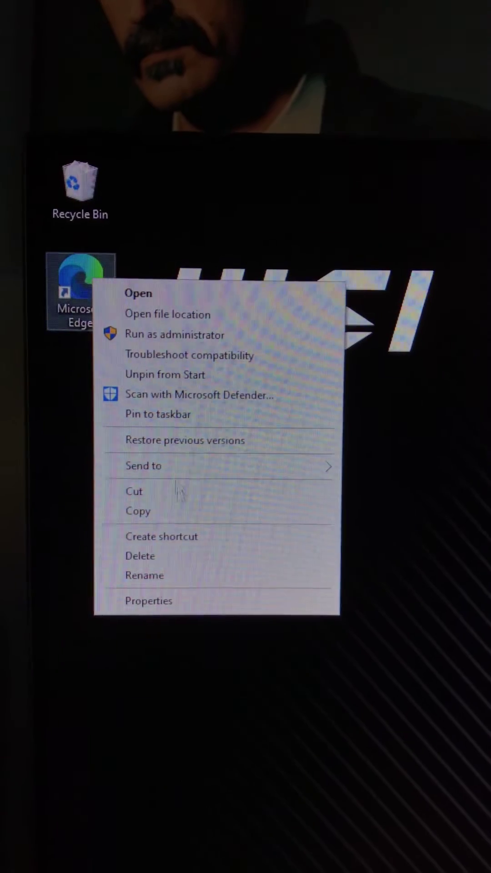